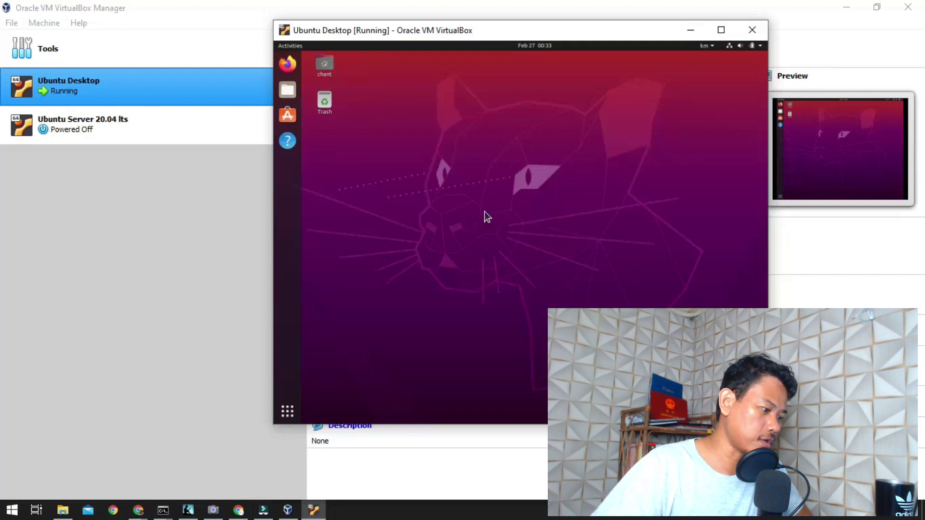
Switch the keyboard input from Khmer to English and open Language Support by searching the applications for "lang".
left_click(280, 412)
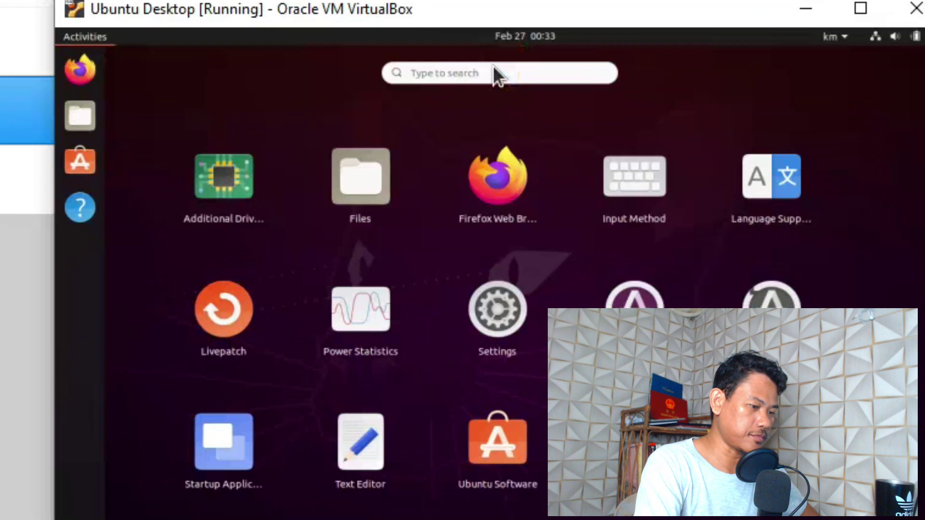
type("ណាខង")
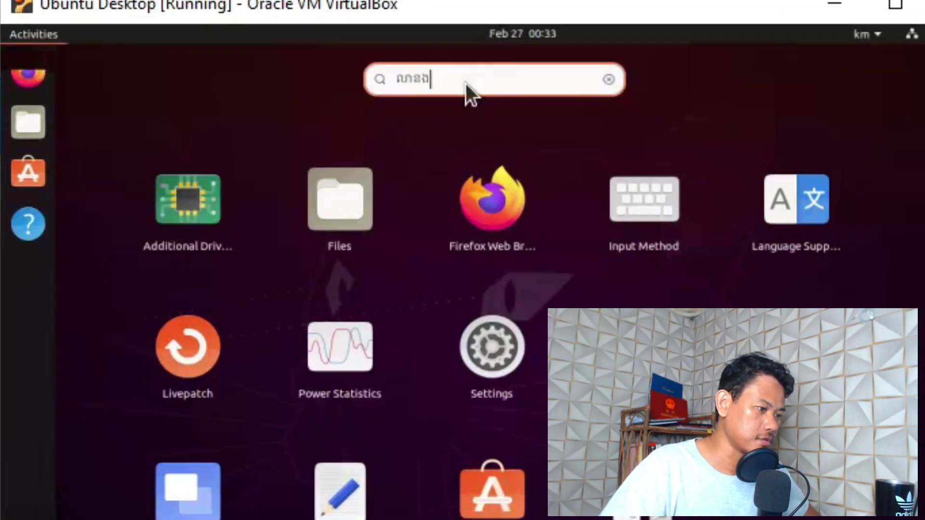
key("super+space")
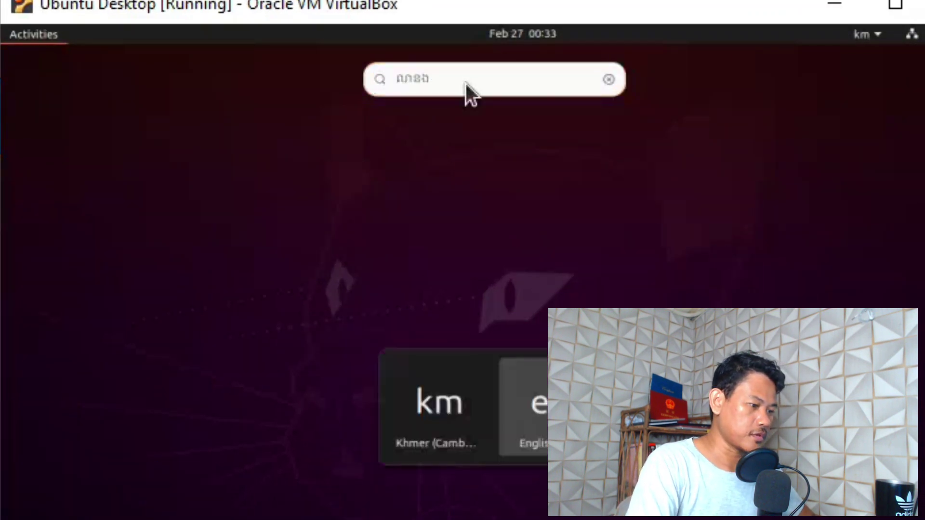
key("BackSpace")
key("BackSpace")
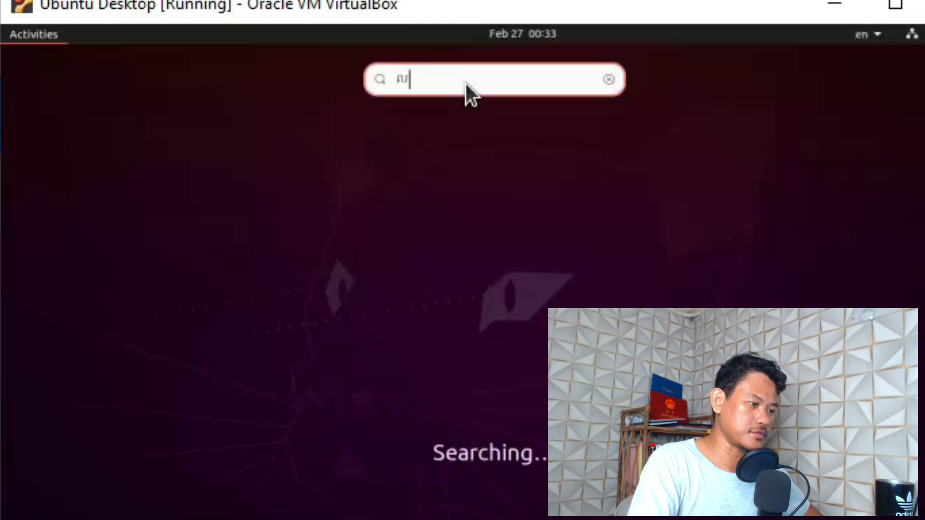
key("BackSpace")
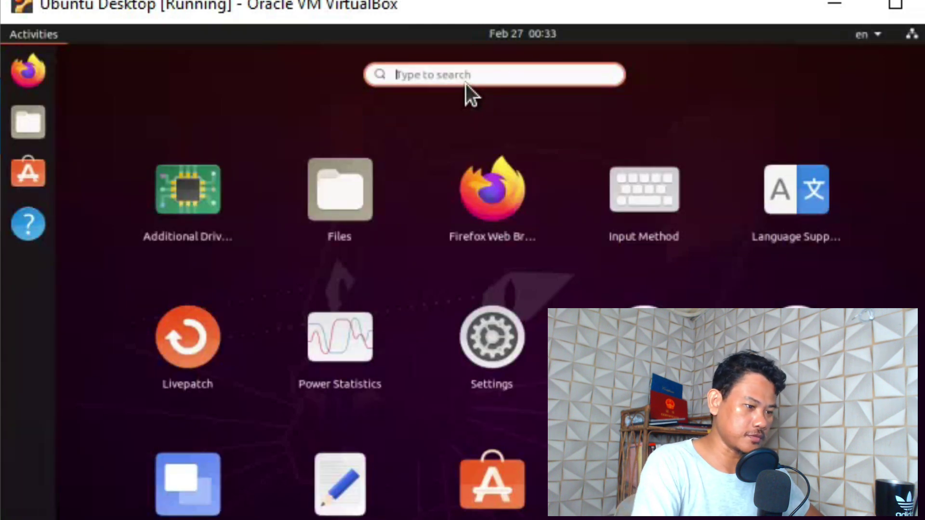
type("lang")
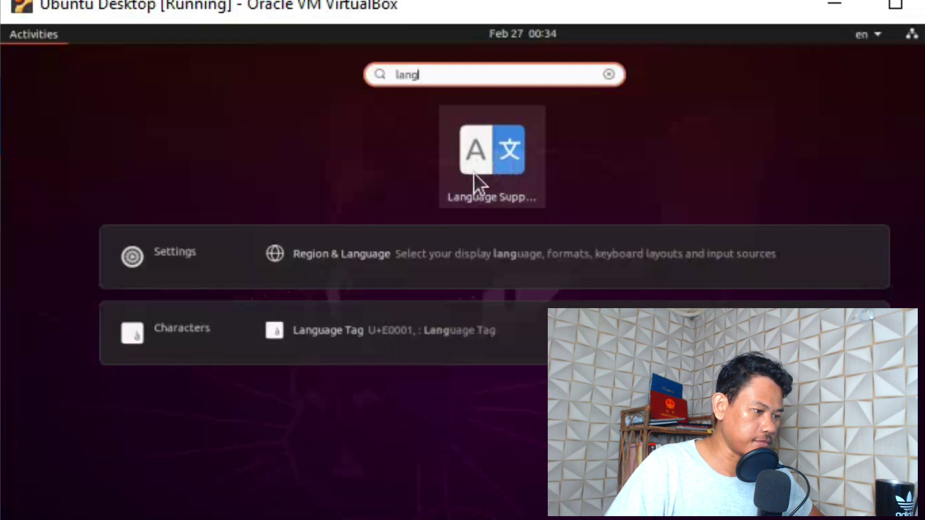
left_click(489, 166)
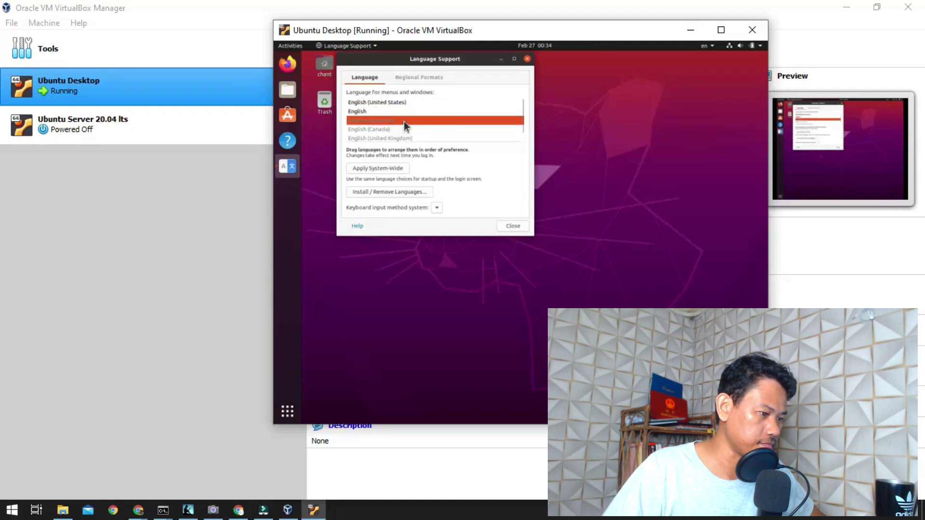
Look through the languages for menus and windows for Khmer, Central.
left_click_drag(523, 115, 518, 154)
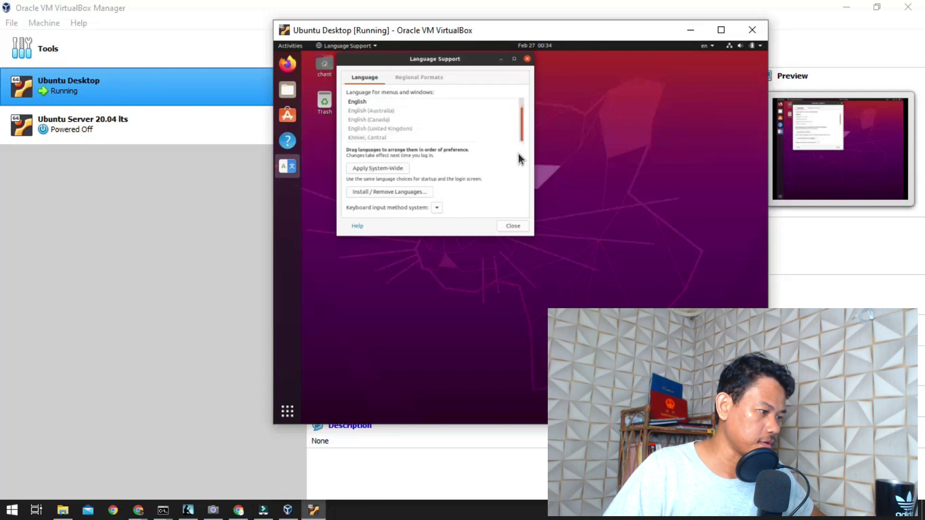
left_click(523, 124)
left_click_drag(523, 123, 521, 103)
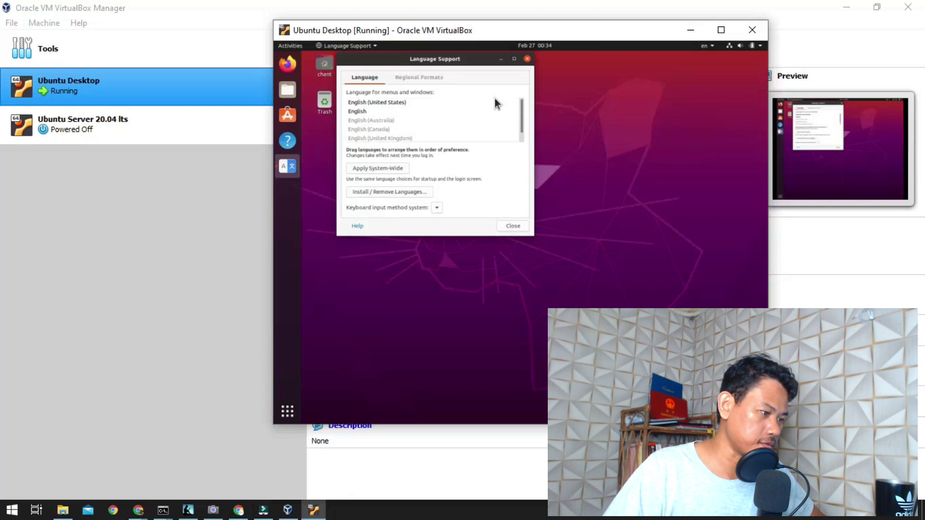
left_click_drag(522, 117, 523, 152)
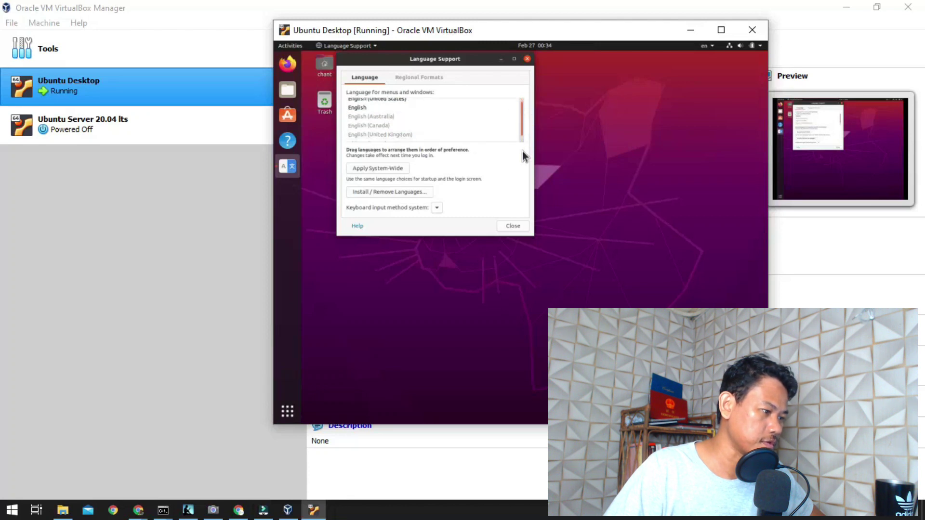
scroll(388, 138, "down", 1)
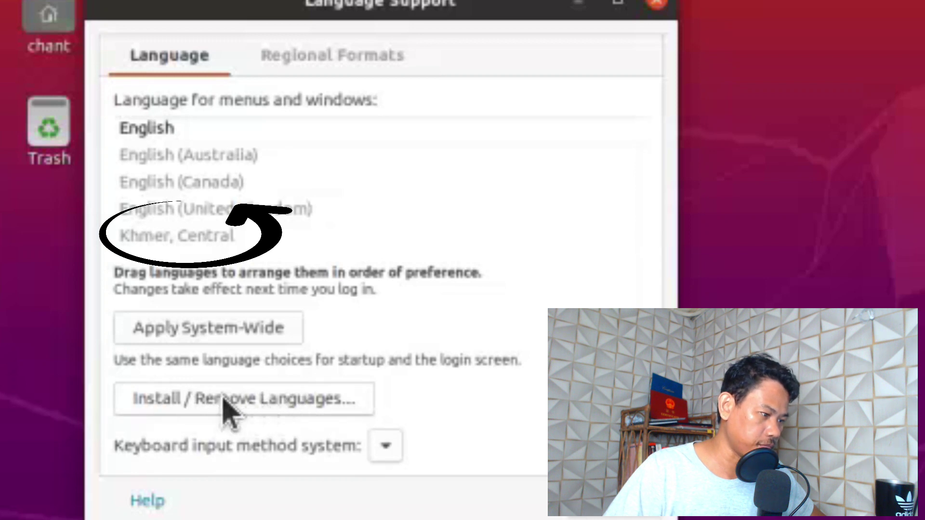
Check the Khmer, Central entry in the installed languages list, toggling it off and on again, and cancel without applying.
left_click(244, 403)
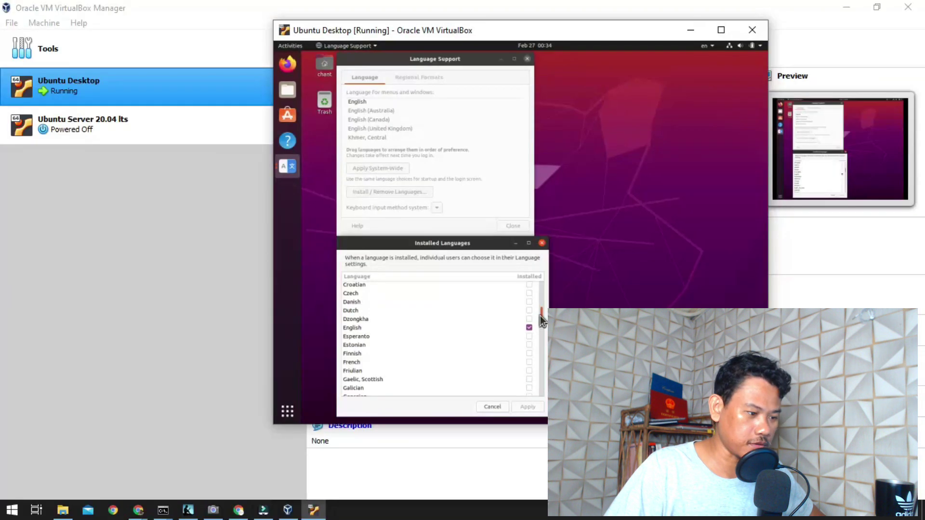
scroll(540, 325, "down", 3)
scroll(540, 327, "down", 5)
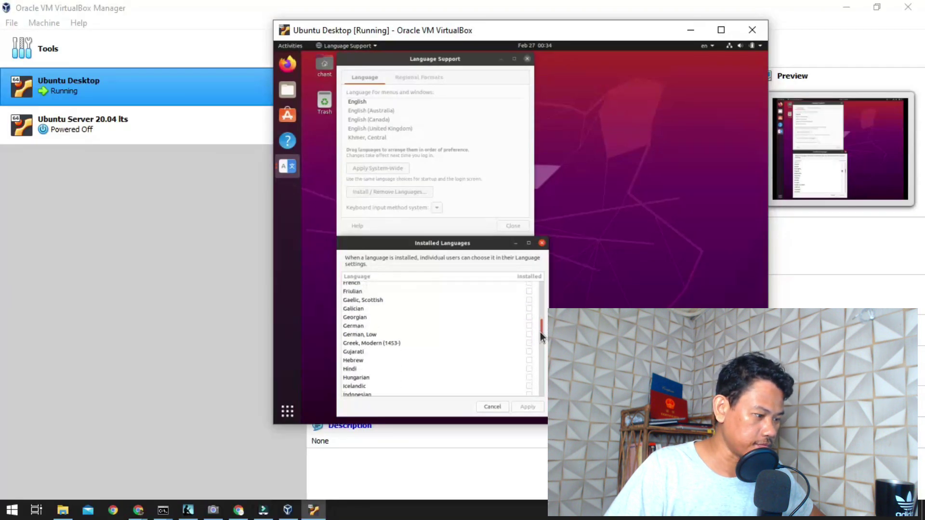
scroll(540, 340, "down", 4)
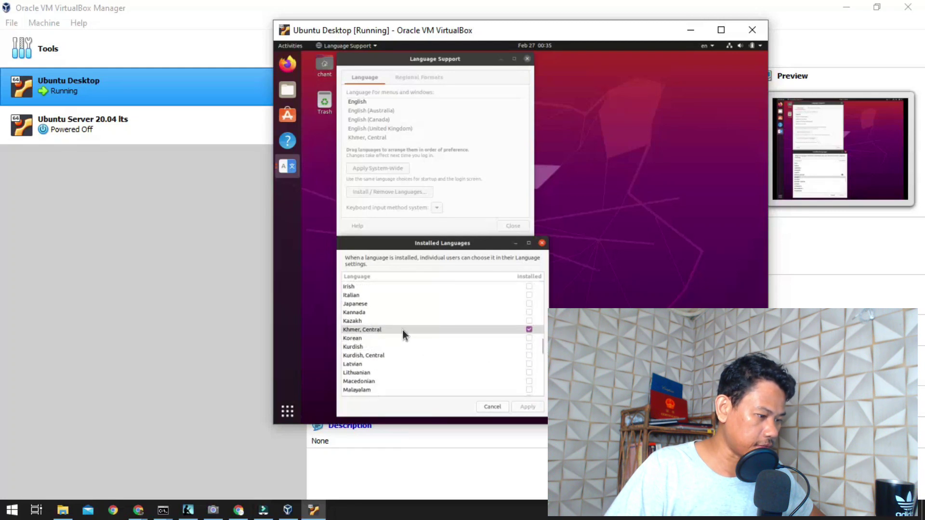
left_click(529, 330)
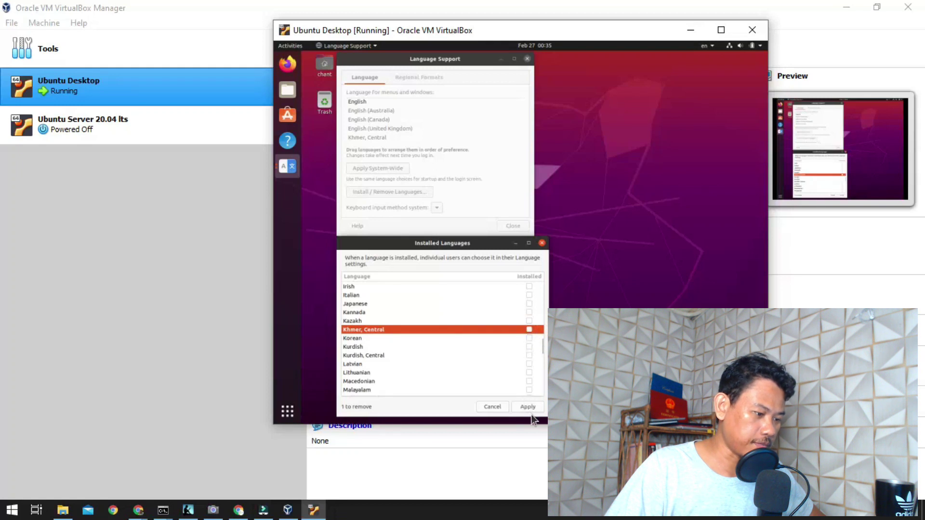
left_click(530, 330)
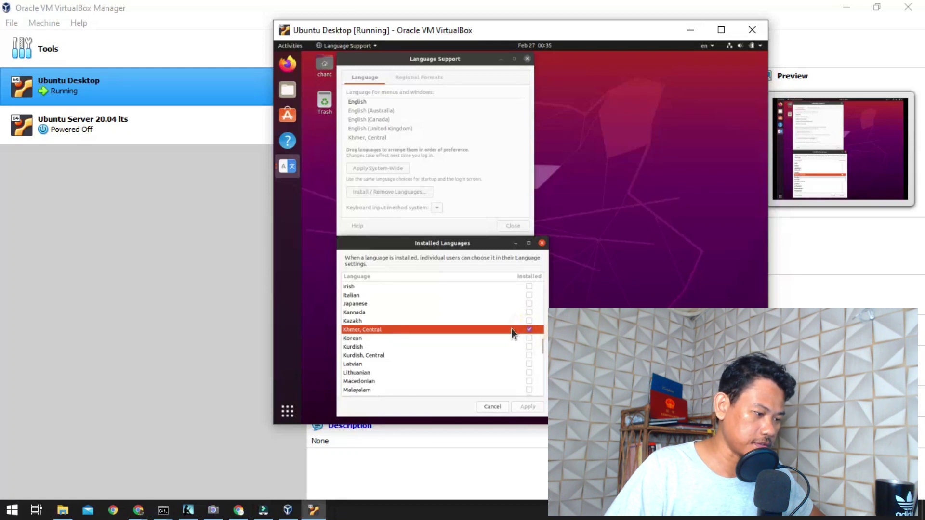
left_click_drag(542, 345, 541, 261)
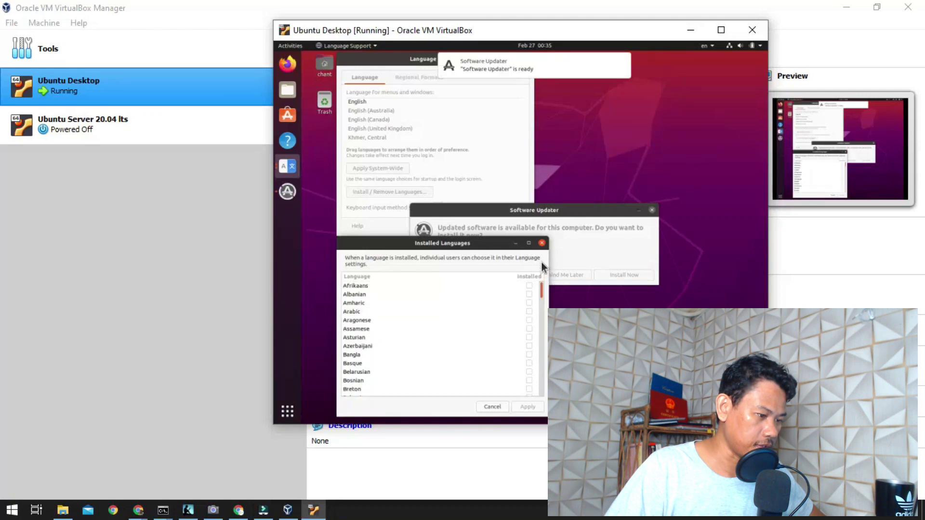
left_click(492, 406)
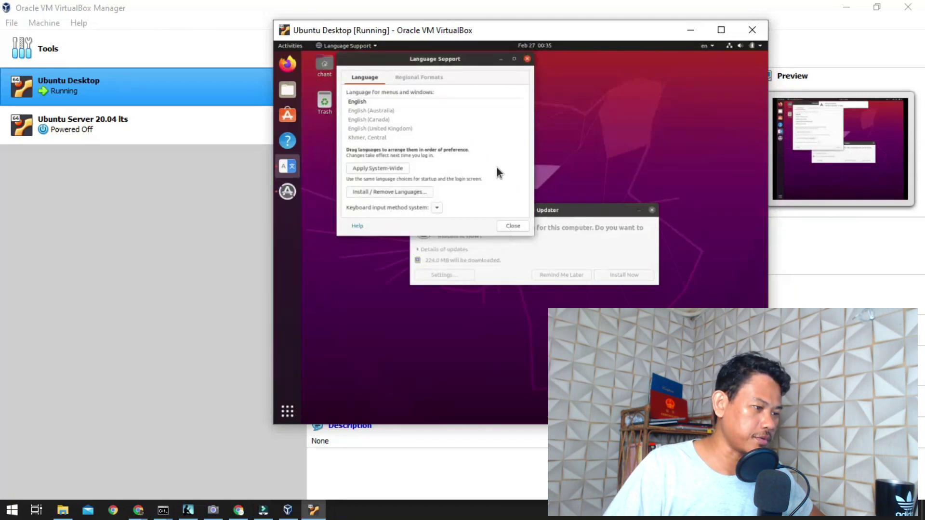
Close Language Support and view the keyboard input sources available for switching.
left_click(527, 59)
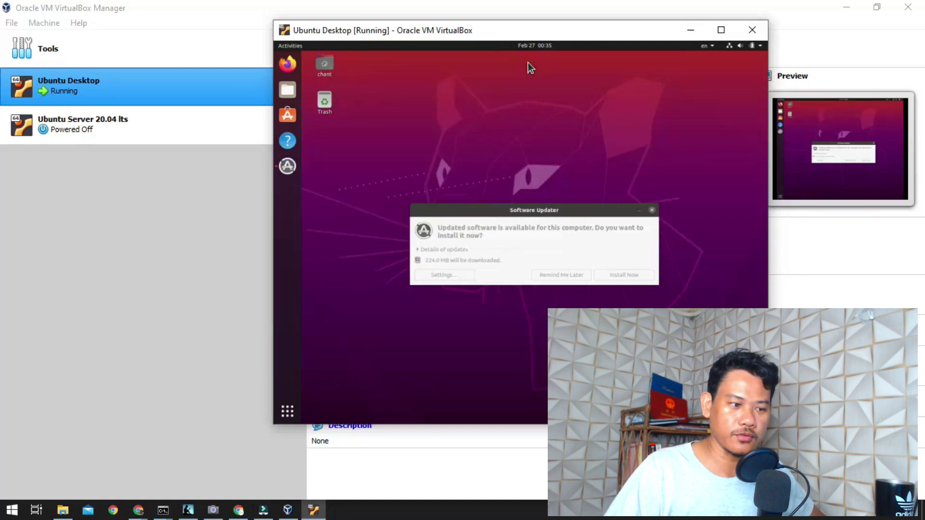
left_click(705, 46)
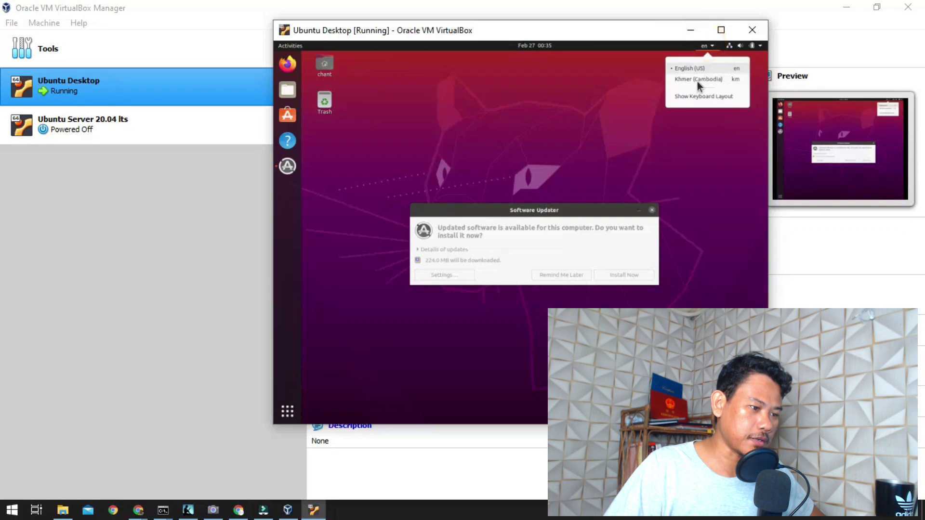
left_click(667, 49)
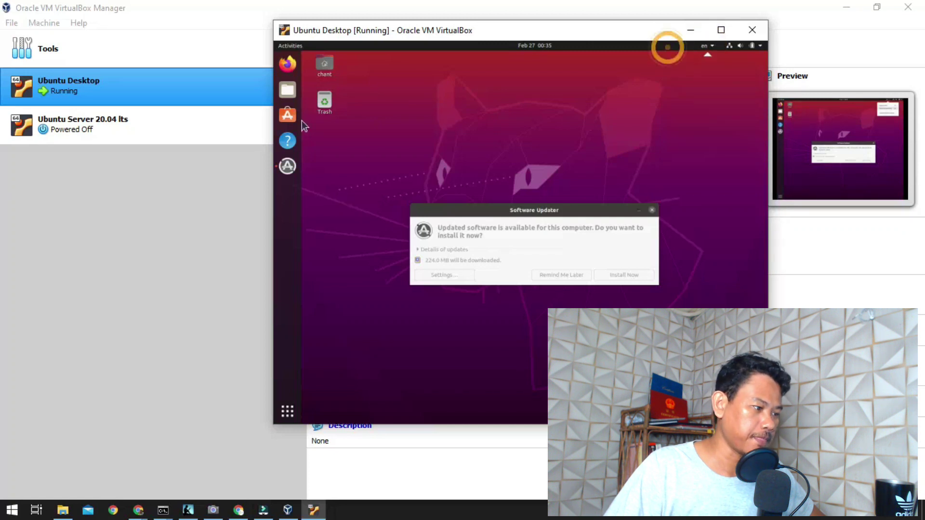
Remove the Khmer (Cambodia) input source in the Region & Language settings.
left_click(288, 413)
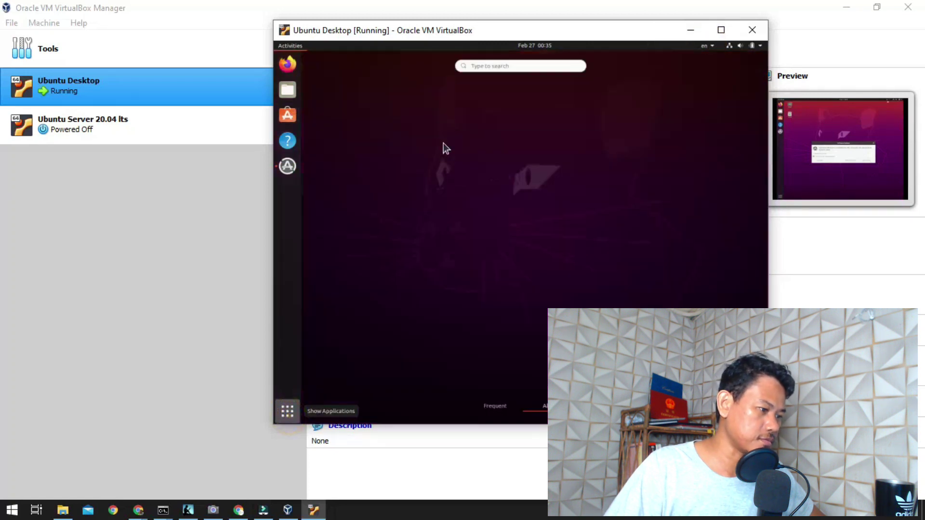
left_click(491, 65)
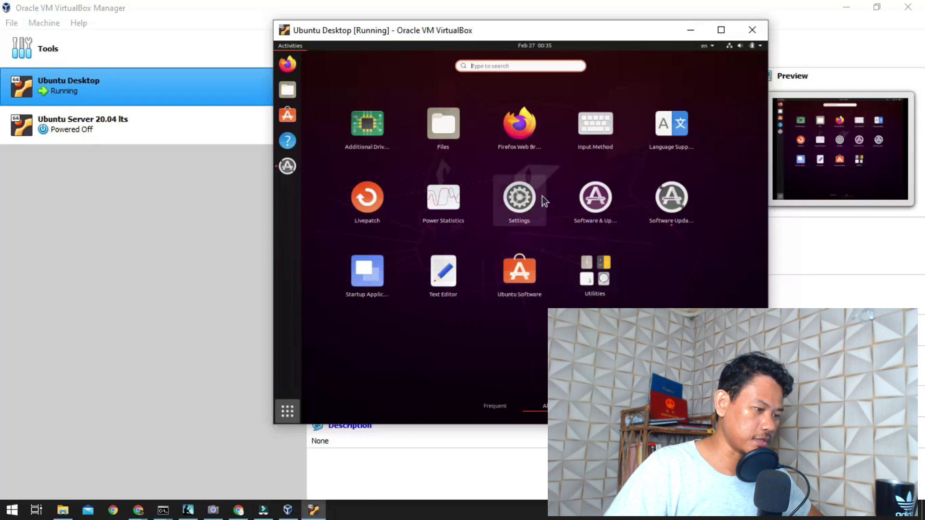
left_click(520, 197)
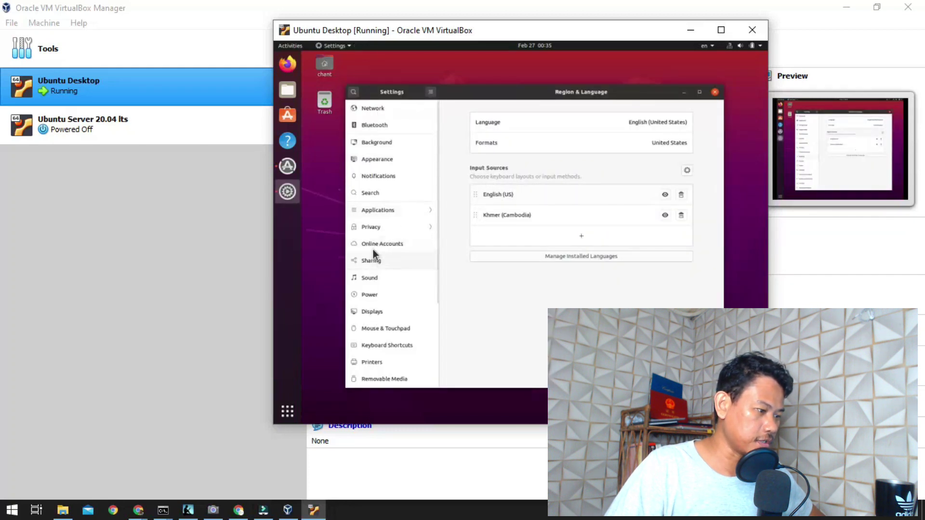
left_click(378, 108)
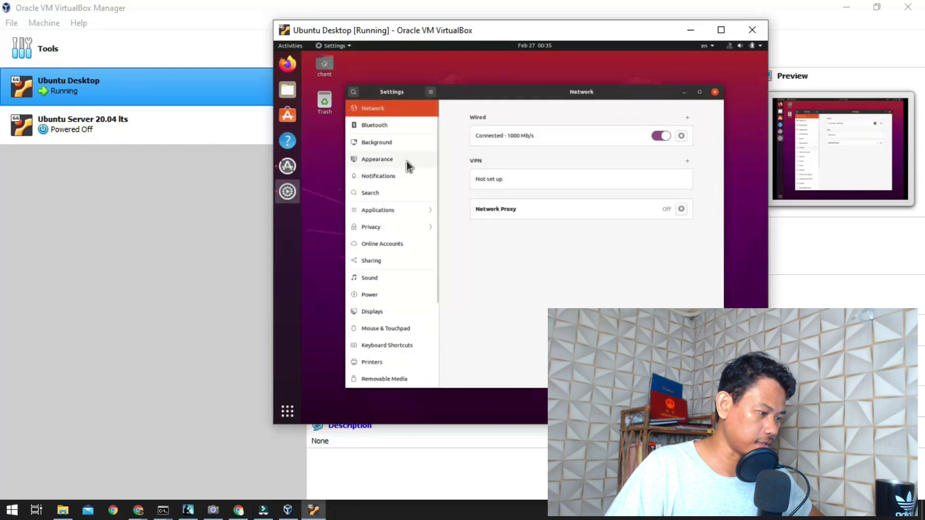
scroll(407, 164, "down", 5)
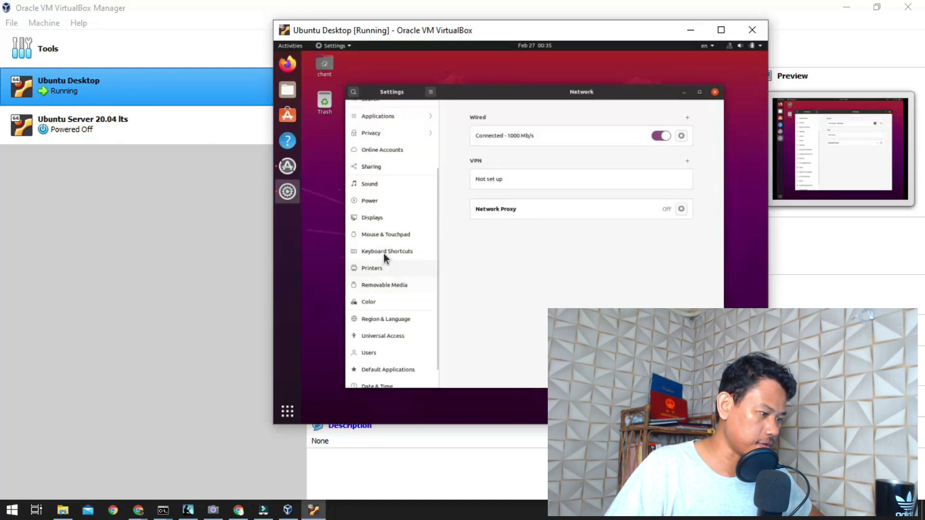
scroll(387, 238, "down", 1)
left_click(408, 295)
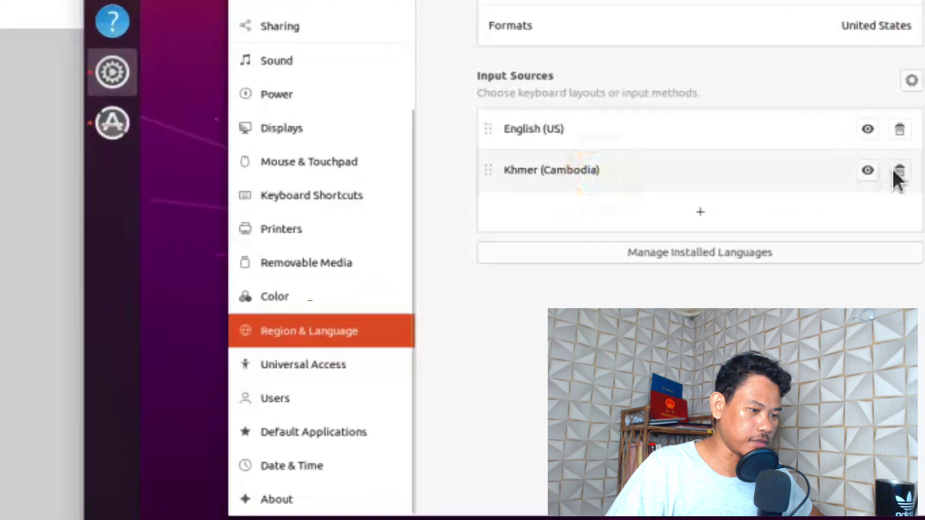
left_click(895, 173)
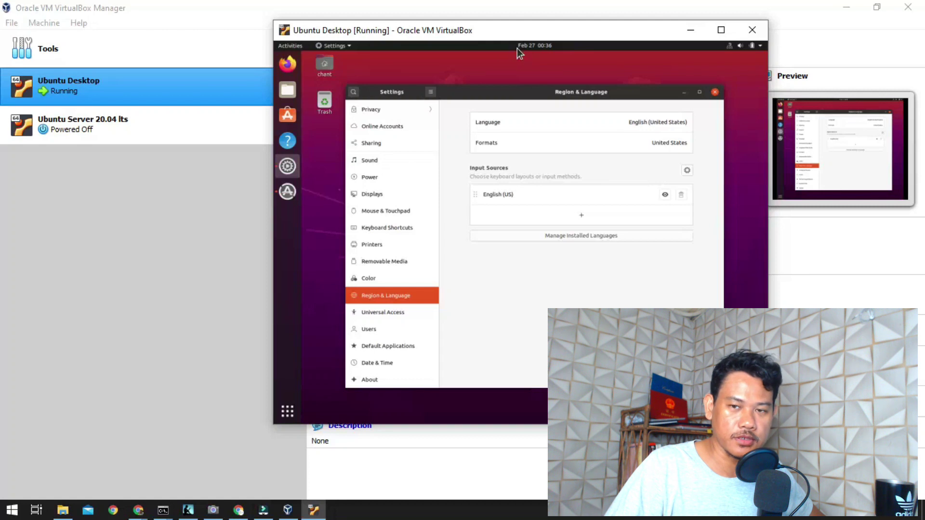
Preview the Khmer (កម្ពុជា) regional format for dates and numbers, and cancel the format selection.
left_click(662, 149)
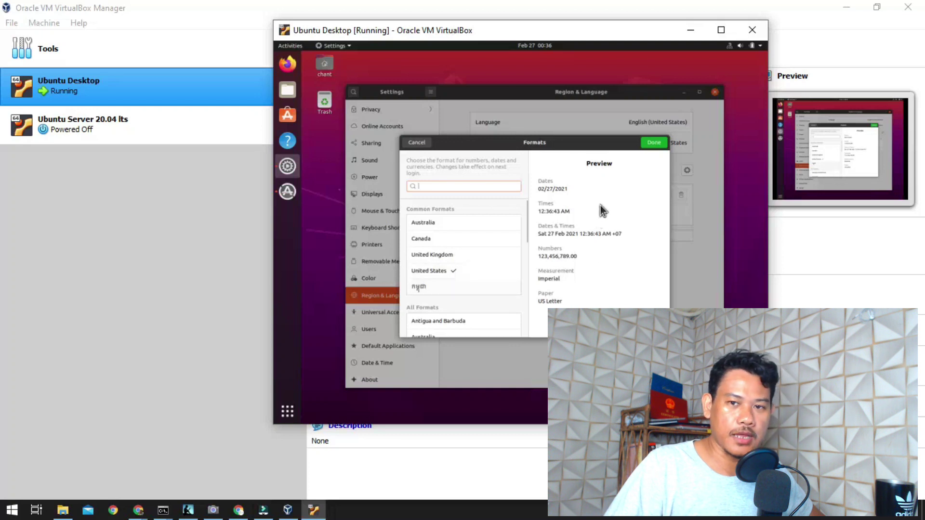
left_click(455, 289)
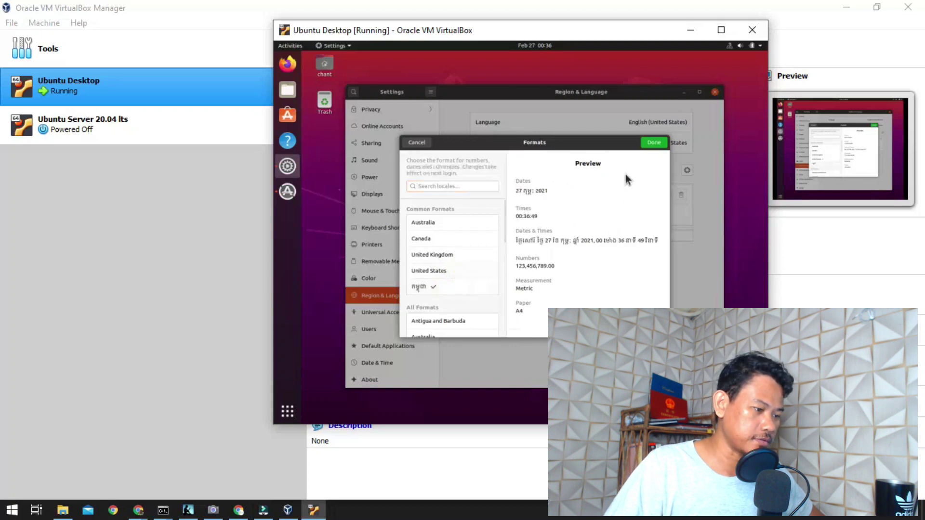
left_click(422, 143)
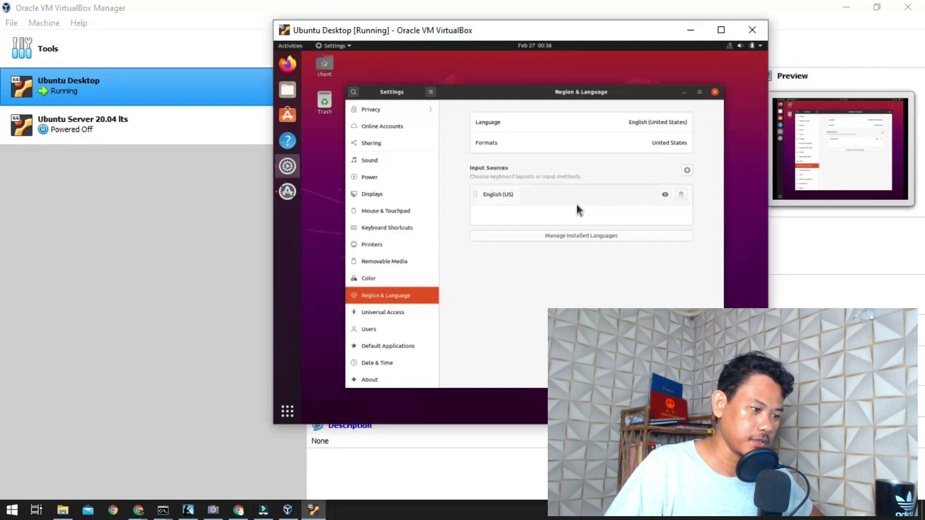
Search the input sources for "khmer" and add Khmer (Cambodia) from the Other group as a keyboard input source.
left_click(520, 215)
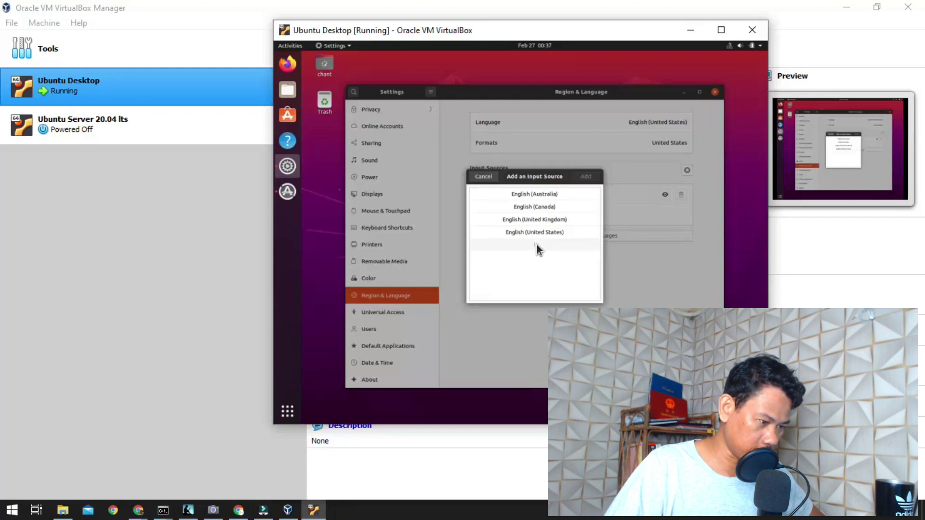
left_click(535, 246)
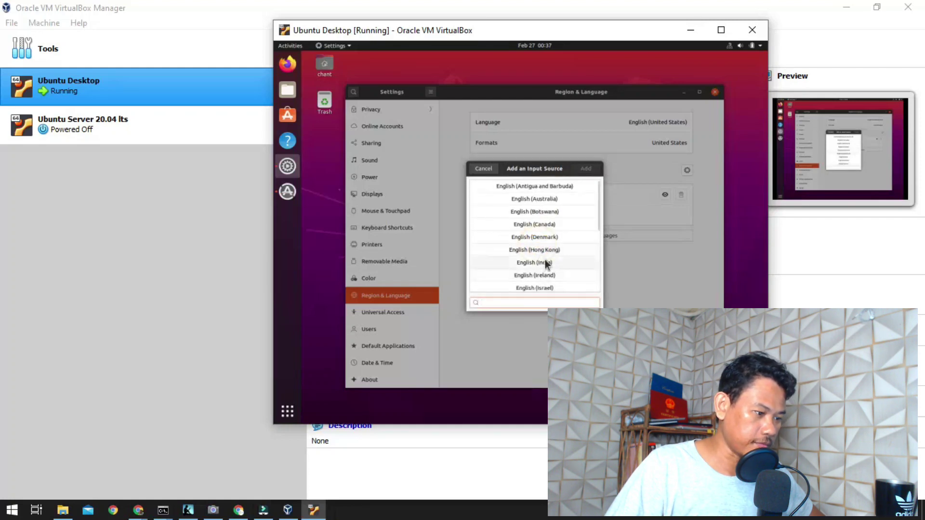
type("k")
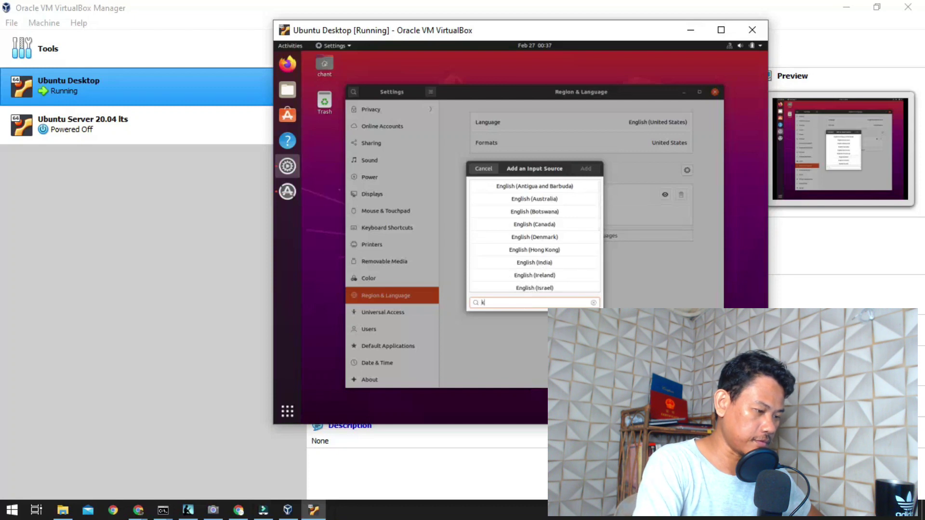
type("hmer")
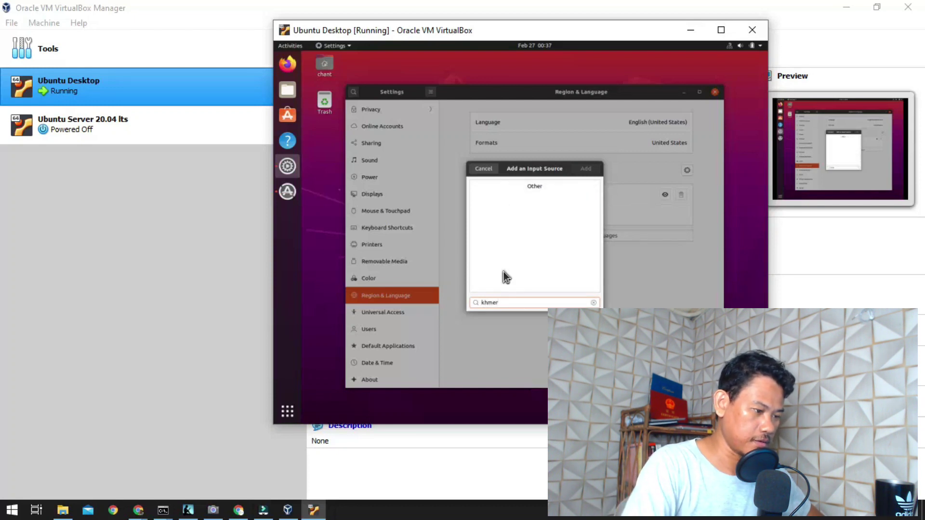
left_click(529, 188)
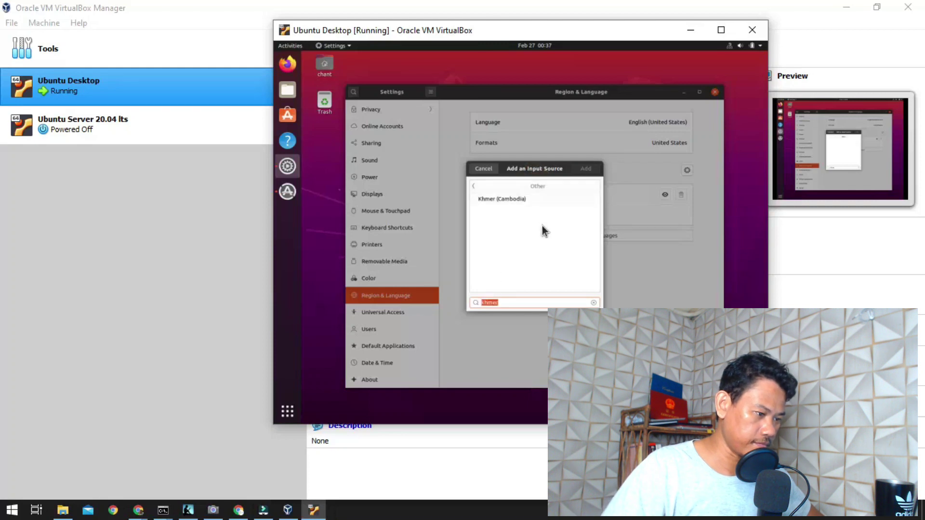
left_click(504, 202)
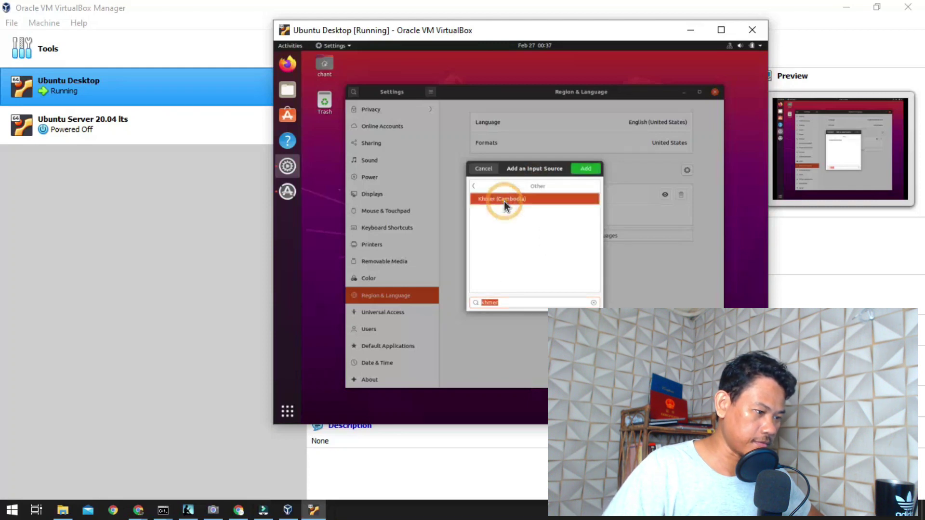
left_click(593, 168)
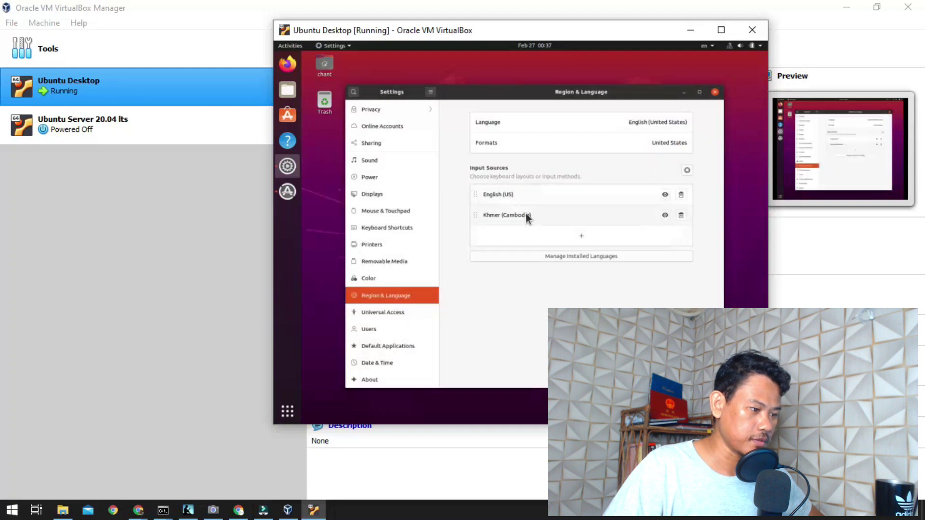
View the keyboard input sources available for switching and alternate several times between English (US) and Khmer (Cambodia).
left_click(706, 47)
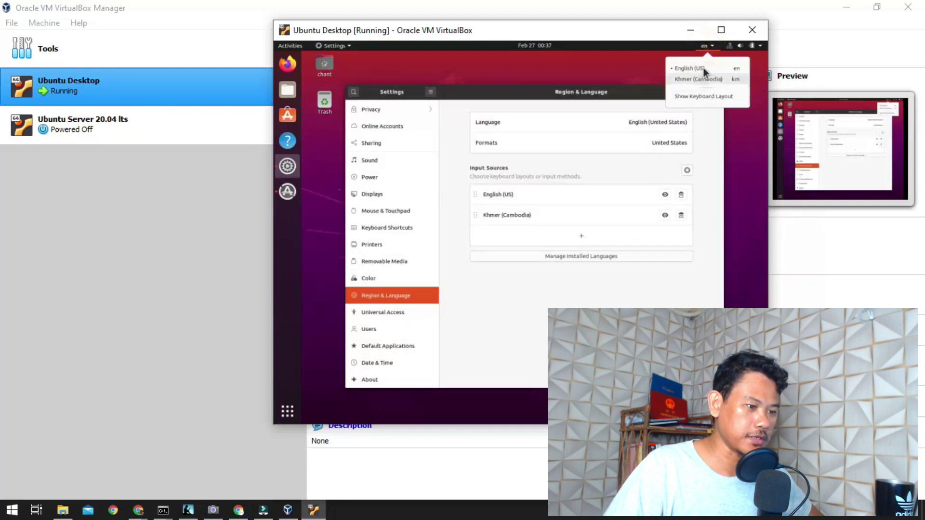
left_click(708, 46)
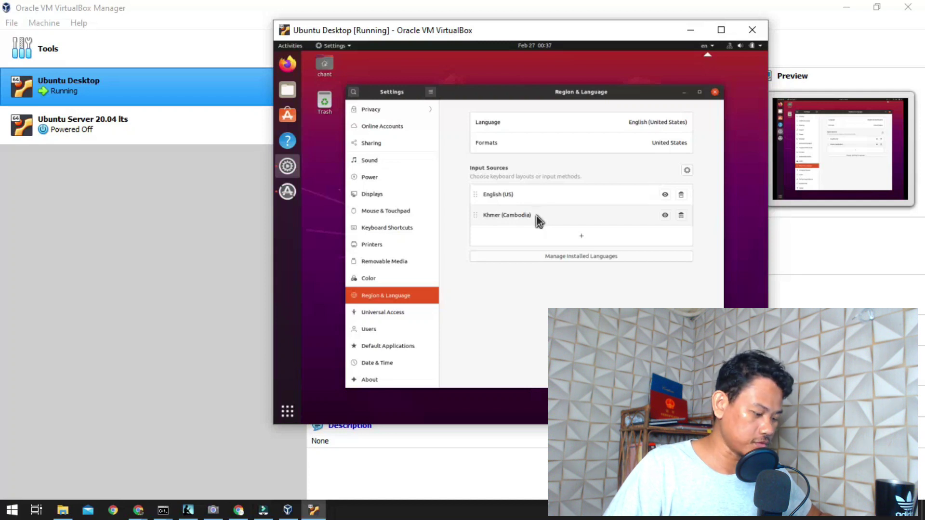
key("super+space")
key("super+space")
key("super+space")
key("super+space")
key("super+space")
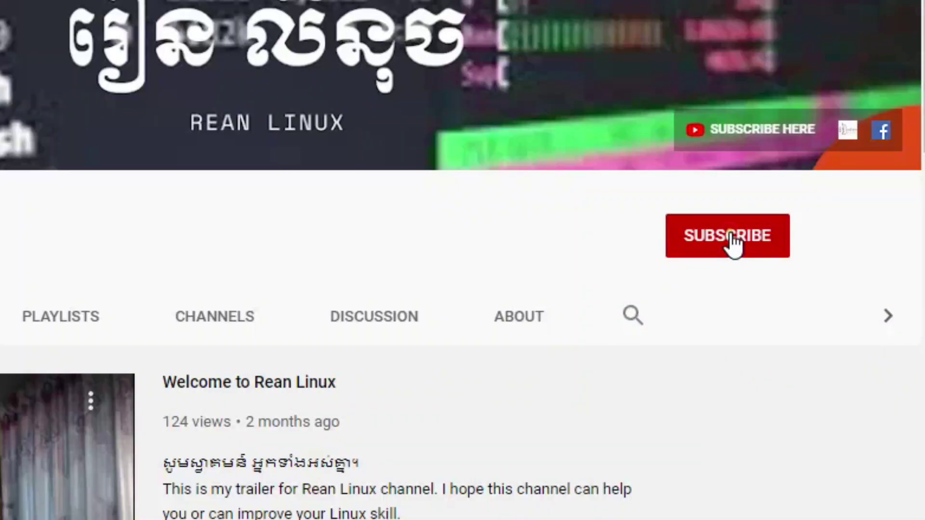
left_click(731, 240)
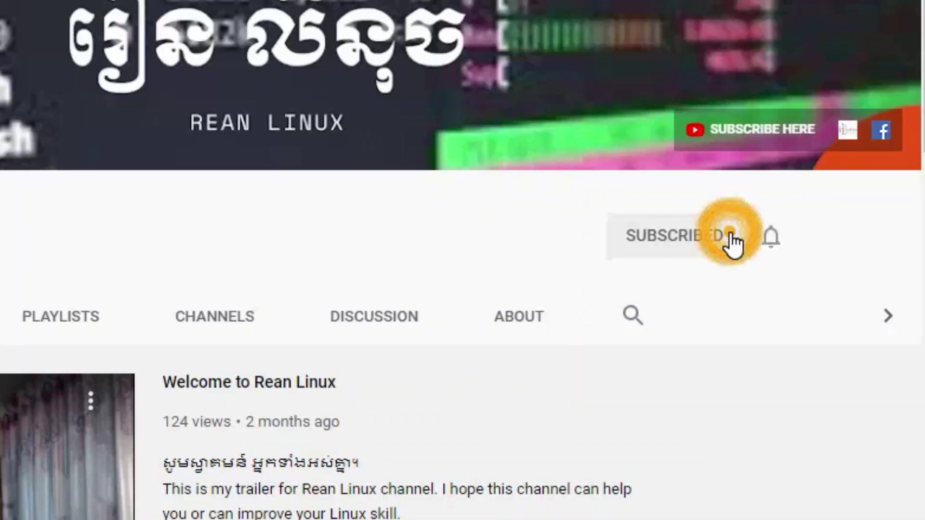